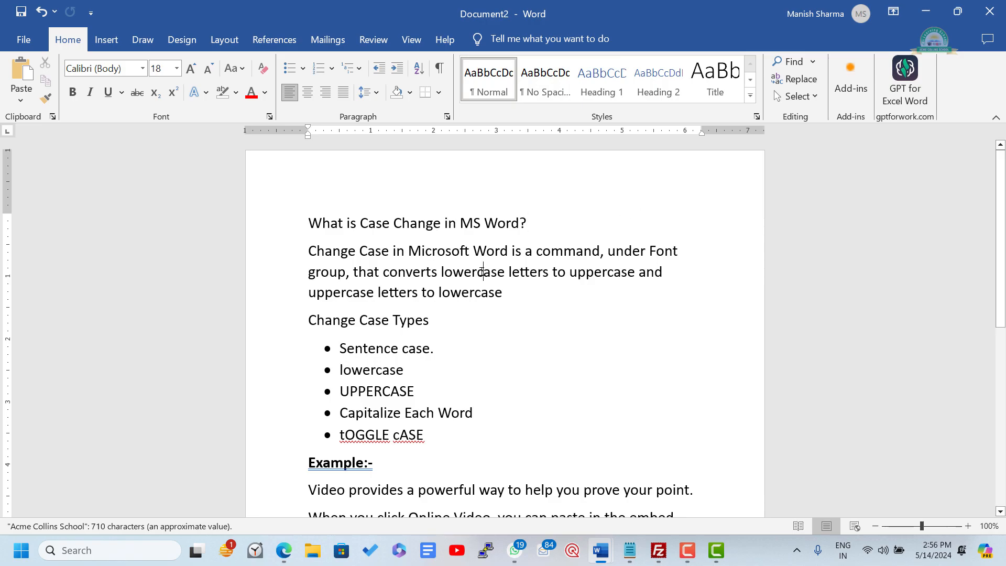
pyautogui.doubleClick(483, 271)
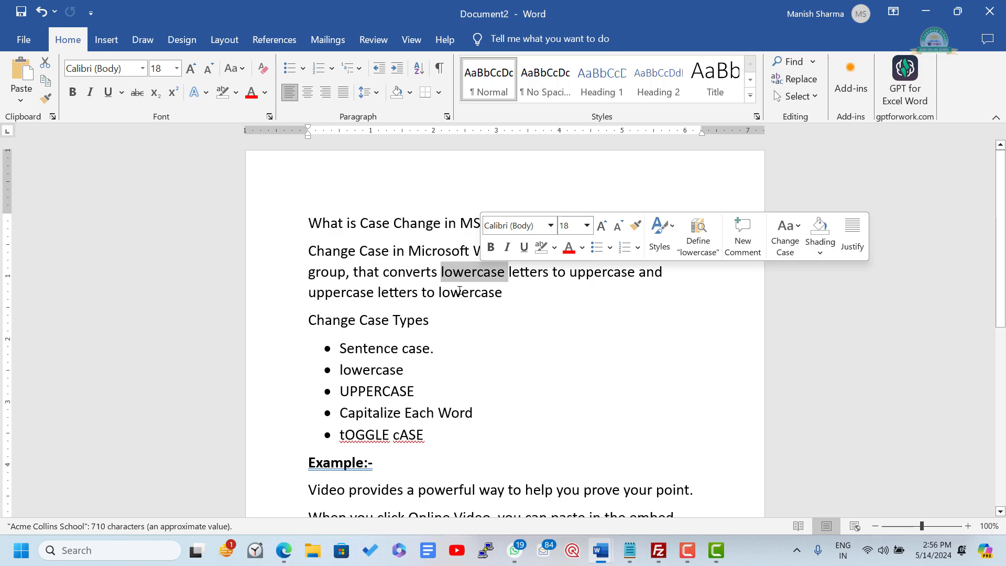
pyautogui.click(522, 295)
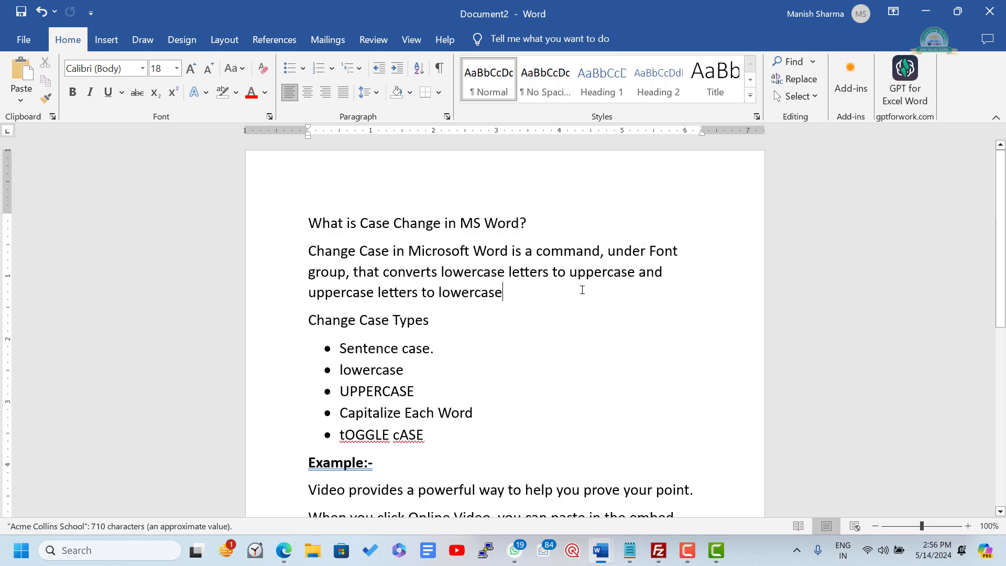
pyautogui.doubleClick(373, 399)
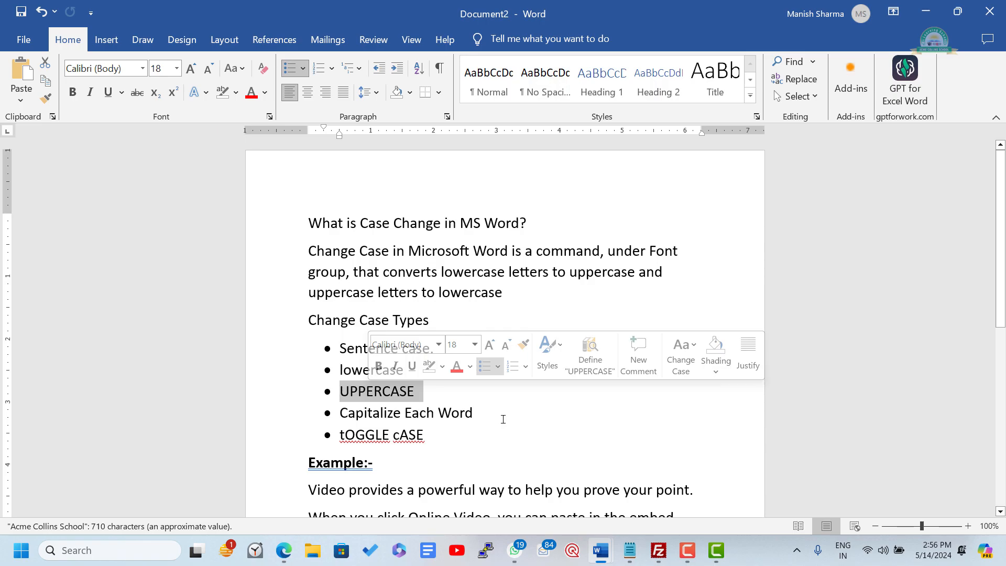
pyautogui.click(499, 417)
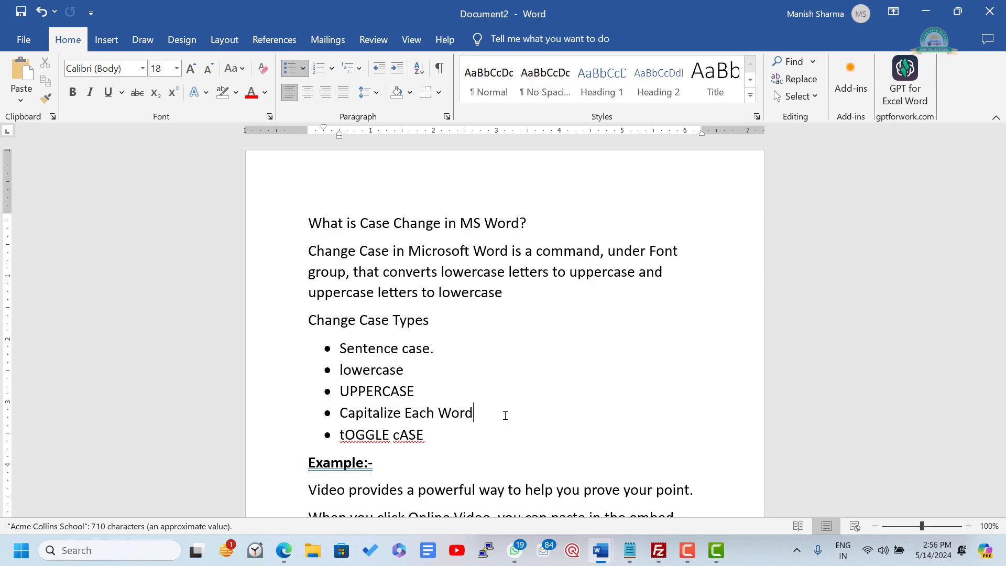
# Select the first example sentence, "Video provides a powerful way to help you prove your point.", and change its case to lowercase
pyautogui.scroll(-3, 505, 416)
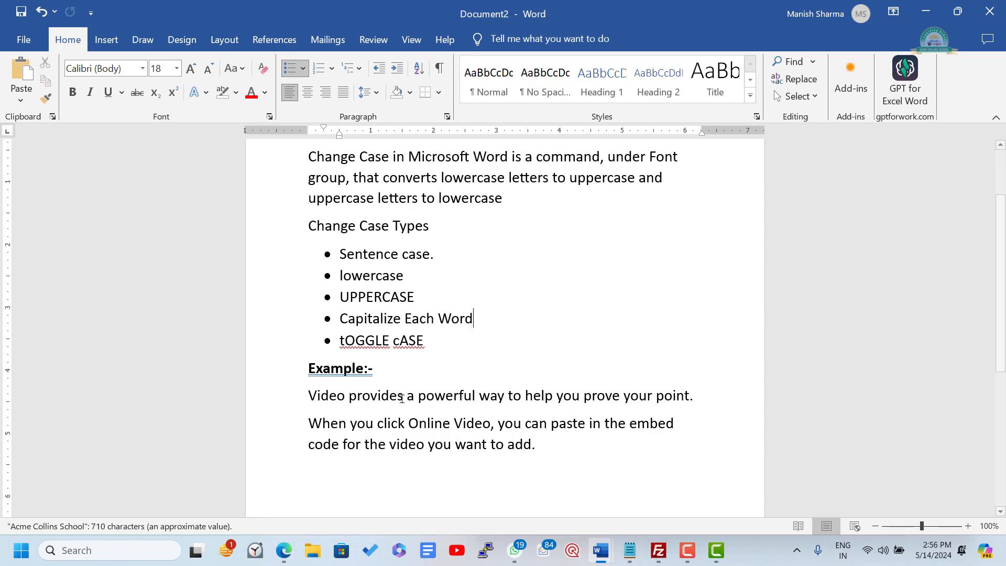
pyautogui.tripleClick(317, 412)
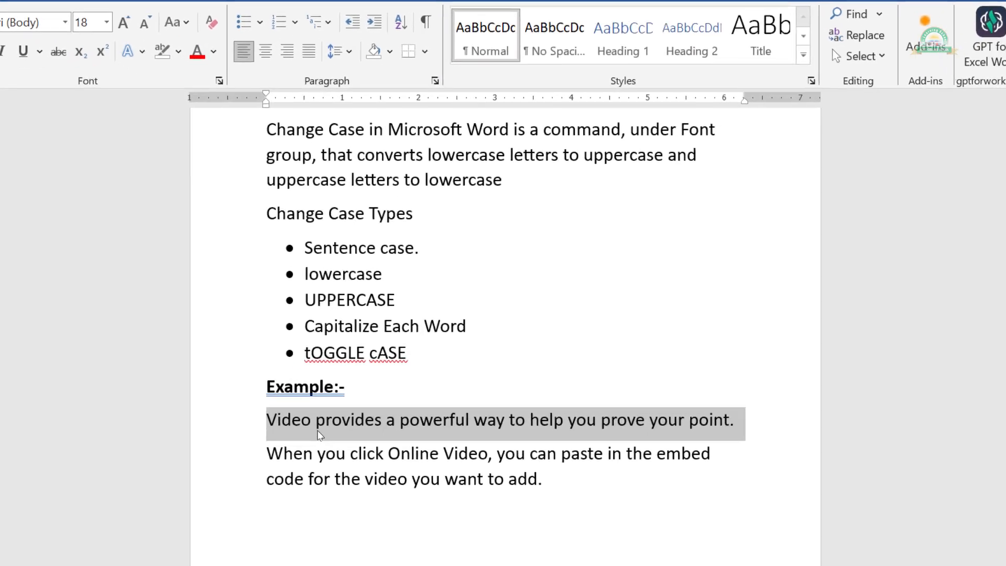
pyautogui.click(312, 404)
pyautogui.moveTo(305, 400); pyautogui.dragTo(358, 403)
pyautogui.moveTo(295, 454); pyautogui.dragTo(265, 452)
pyautogui.click(225, 446)
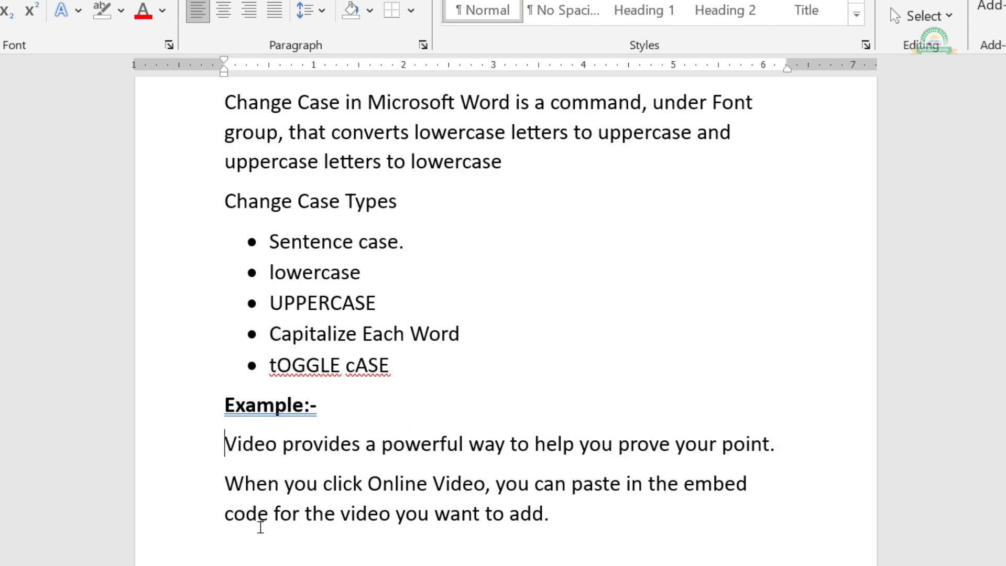
pyautogui.press('End')
pyautogui.tripleClick(237, 445)
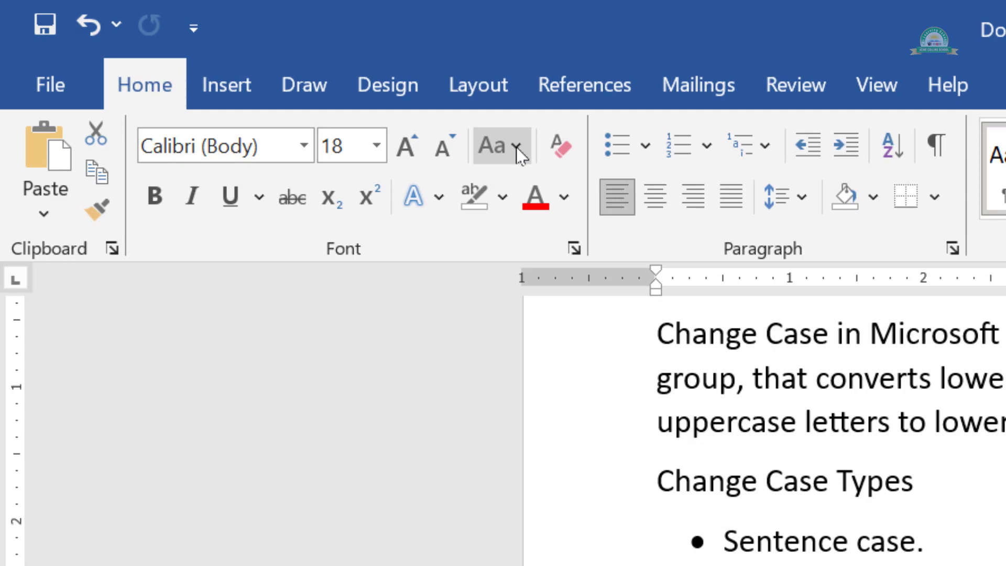
pyautogui.click(517, 147)
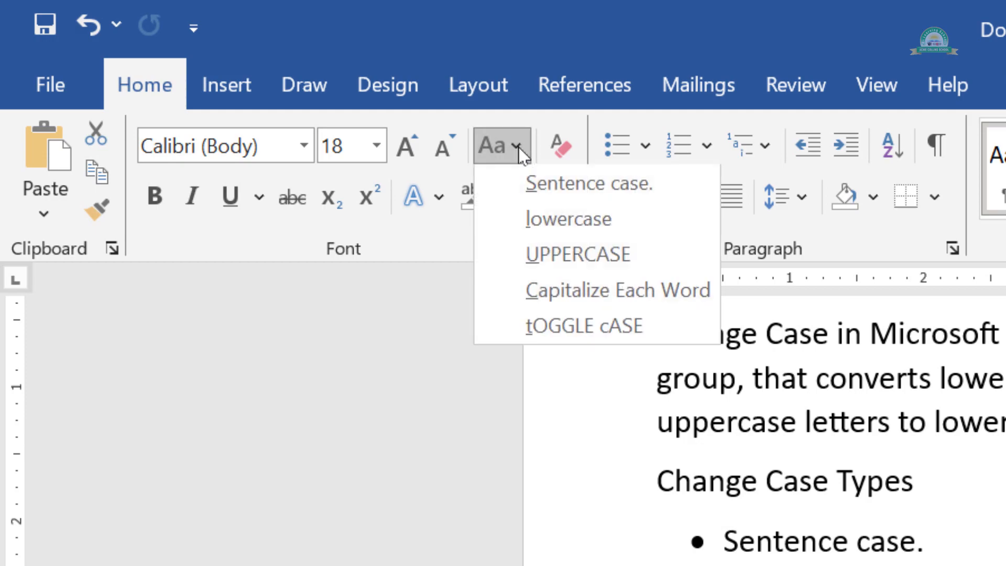
pyautogui.click(598, 230)
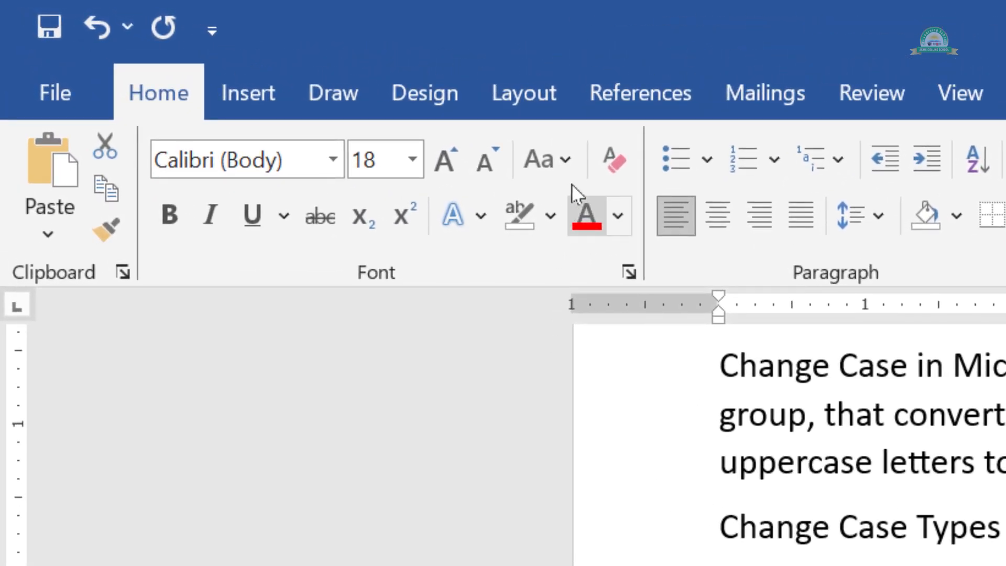
# Change the first example sentence to UPPERCASE, and after that to Capitalize Each Word
pyautogui.click(574, 164)
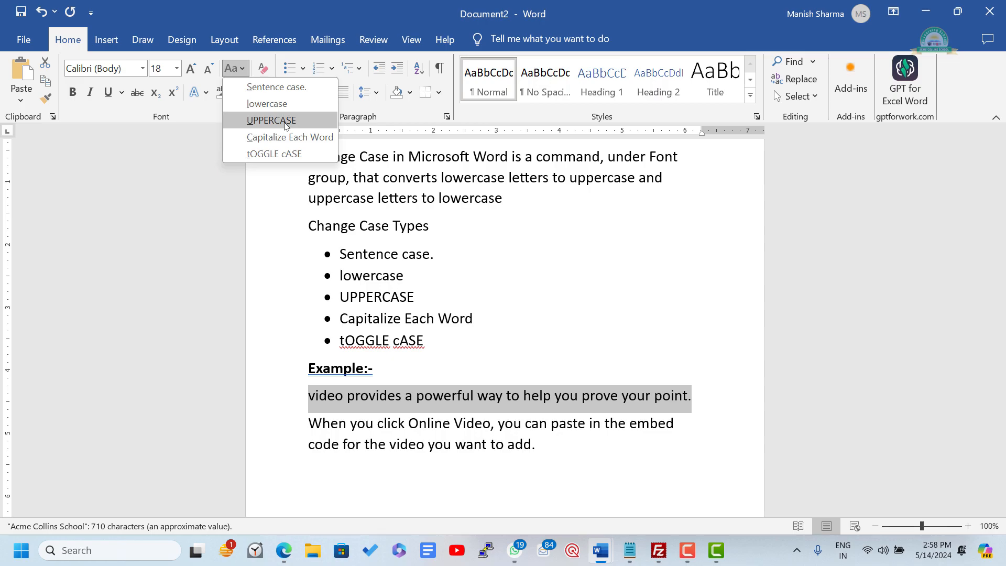
pyautogui.click(285, 121)
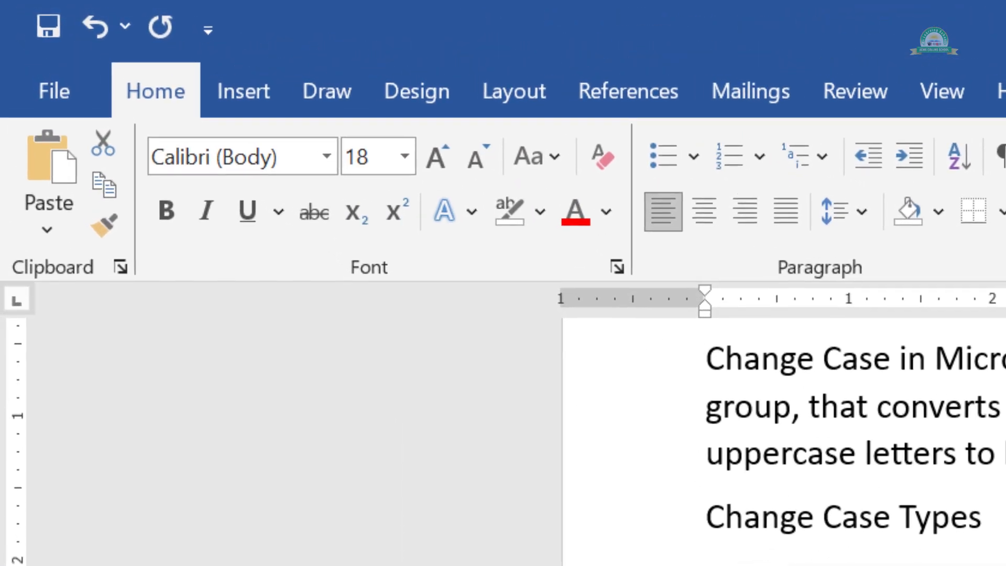
pyautogui.click(559, 166)
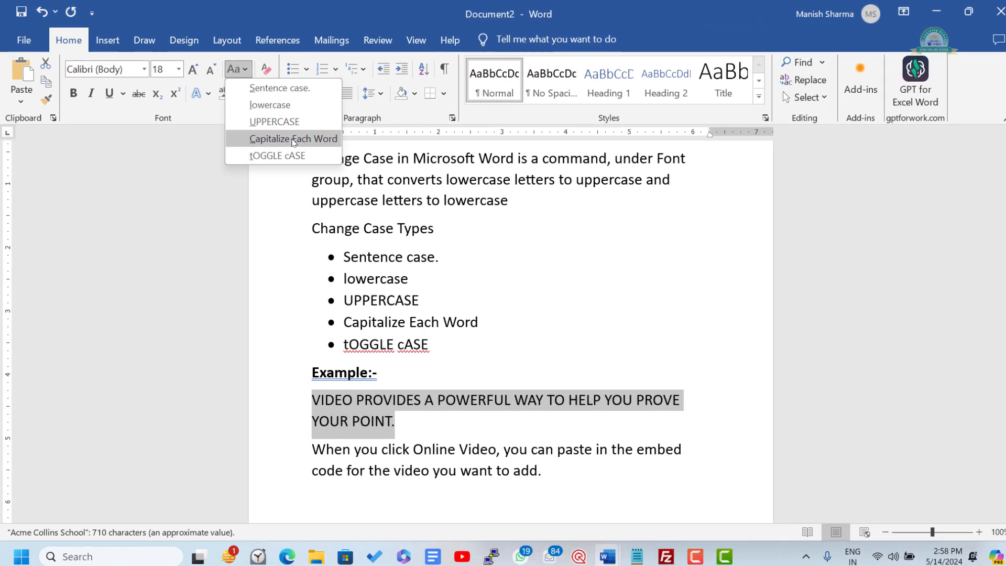
pyautogui.click(641, 317)
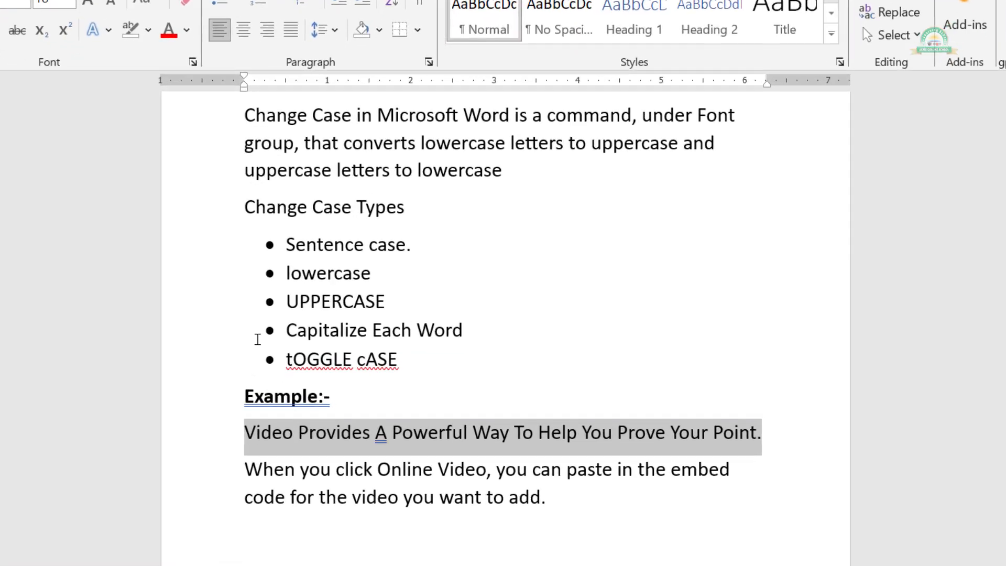
# Reselect the whole first example sentence and apply the tOGGLE cASE option to it
pyautogui.click(243, 440)
pyautogui.moveTo(233, 441); pyautogui.dragTo(283, 449)
pyautogui.click(234, 450)
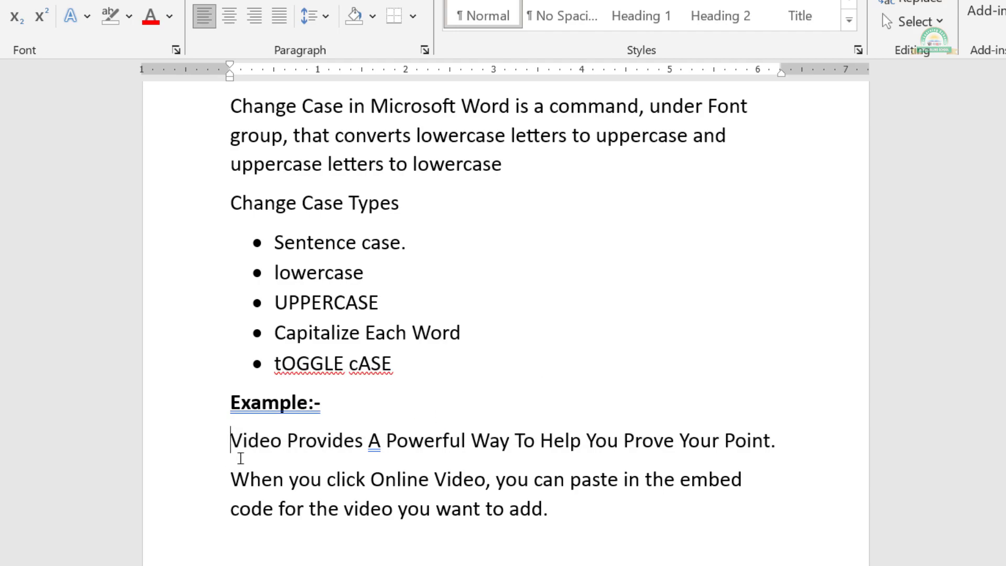
pyautogui.click(334, 451)
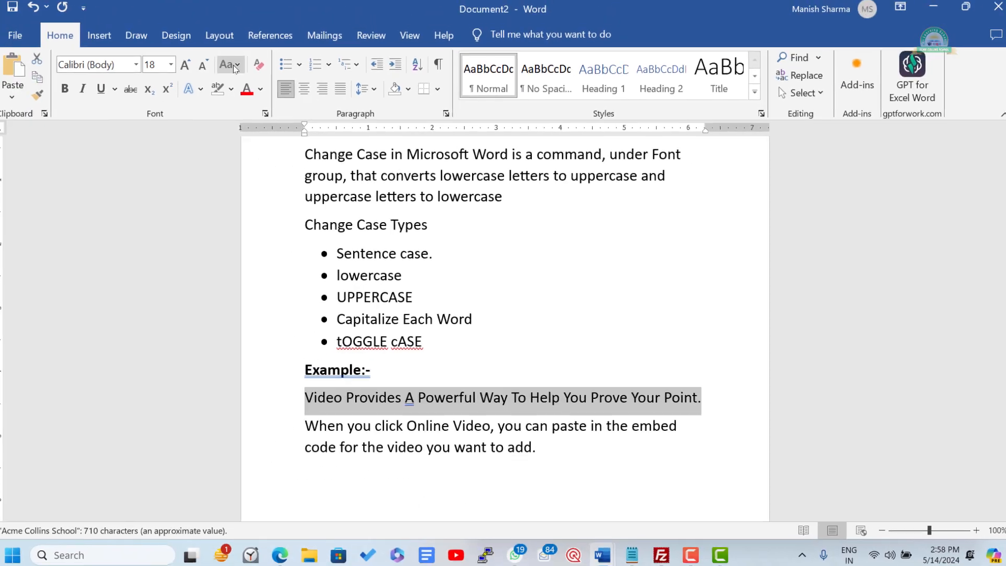
pyautogui.click(230, 63)
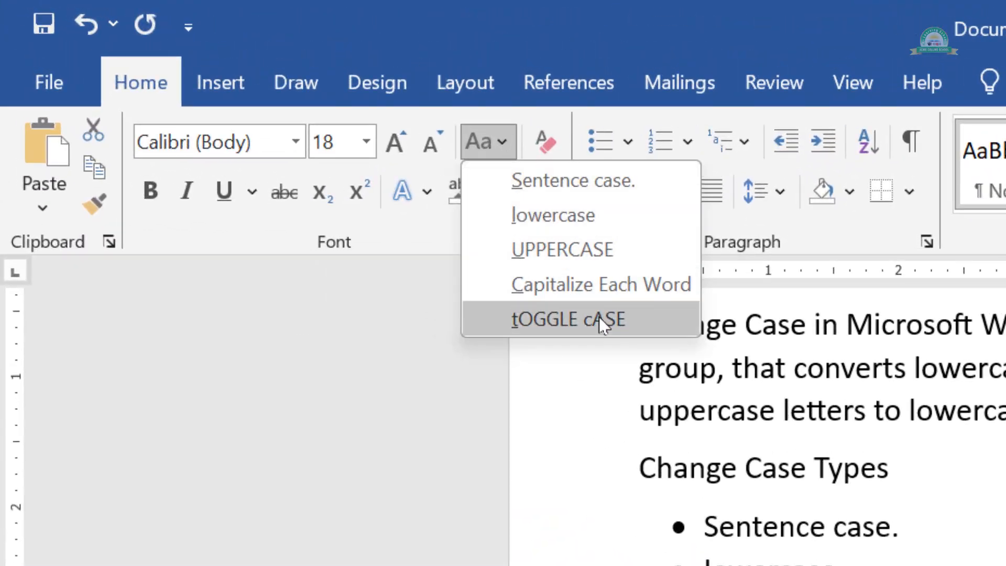
pyautogui.click(600, 318)
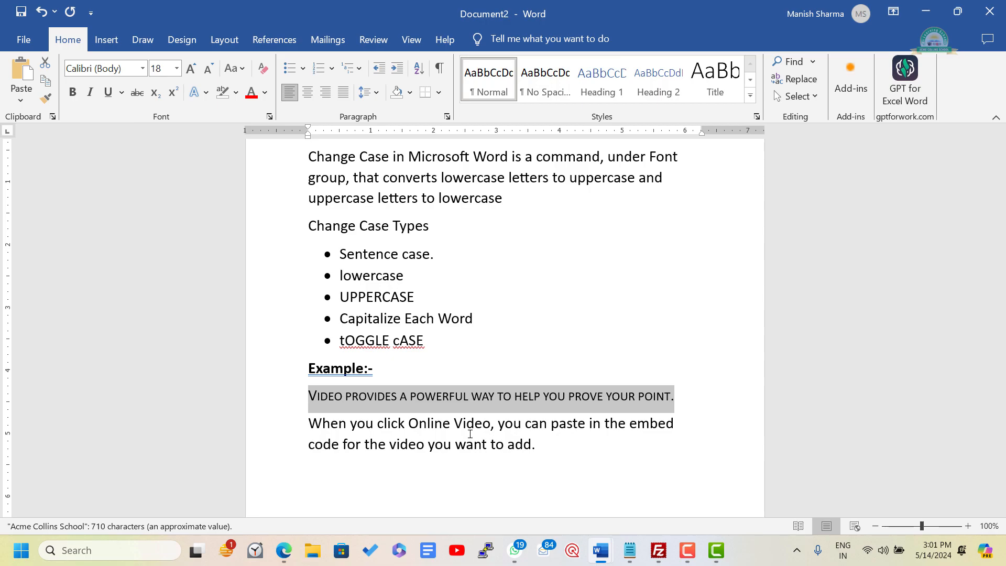
# Apply Sentence case to the selected small-caps example sentence, and after that change it to lowercase
pyautogui.click(242, 69)
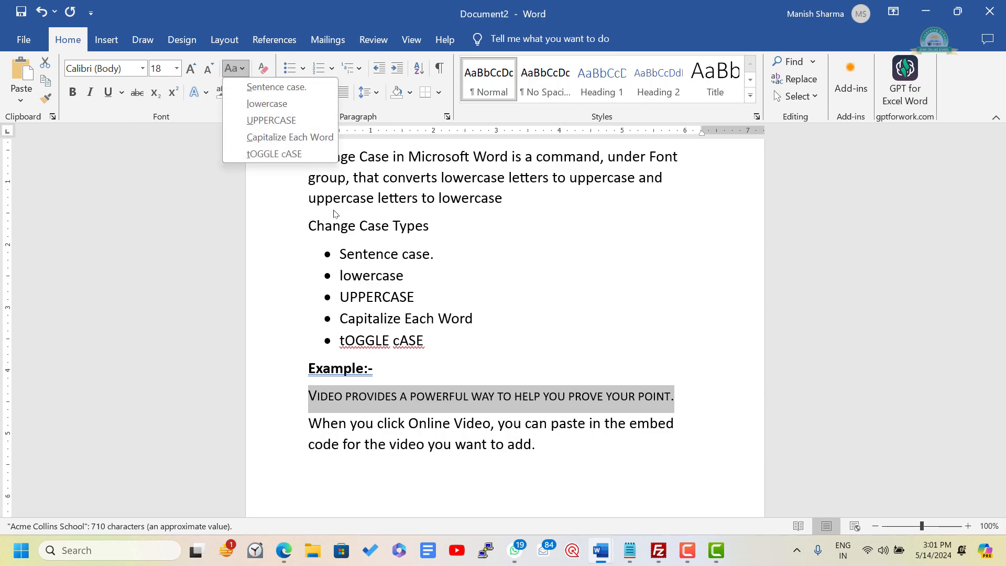
pyautogui.click(300, 94)
pyautogui.click(241, 68)
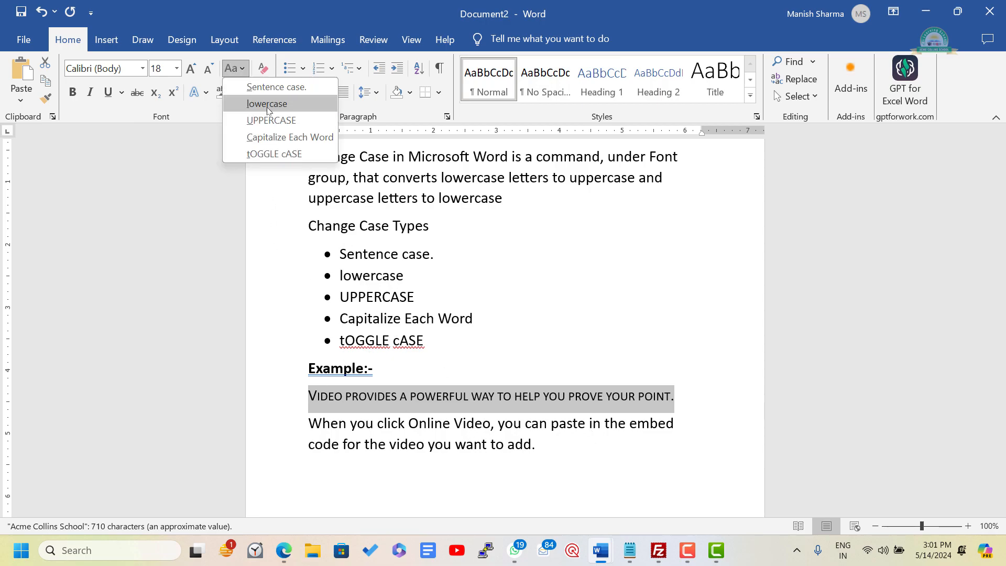
pyautogui.click(267, 107)
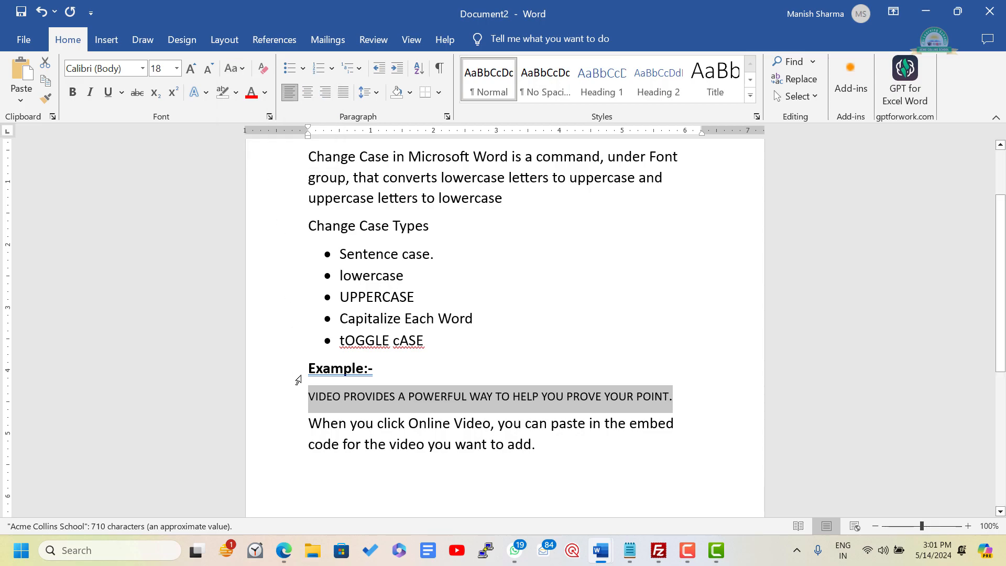
# Reselect the entire small-caps example sentence and change its case to Sentence case
pyautogui.click(316, 397)
pyautogui.moveTo(316, 397); pyautogui.dragTo(309, 399)
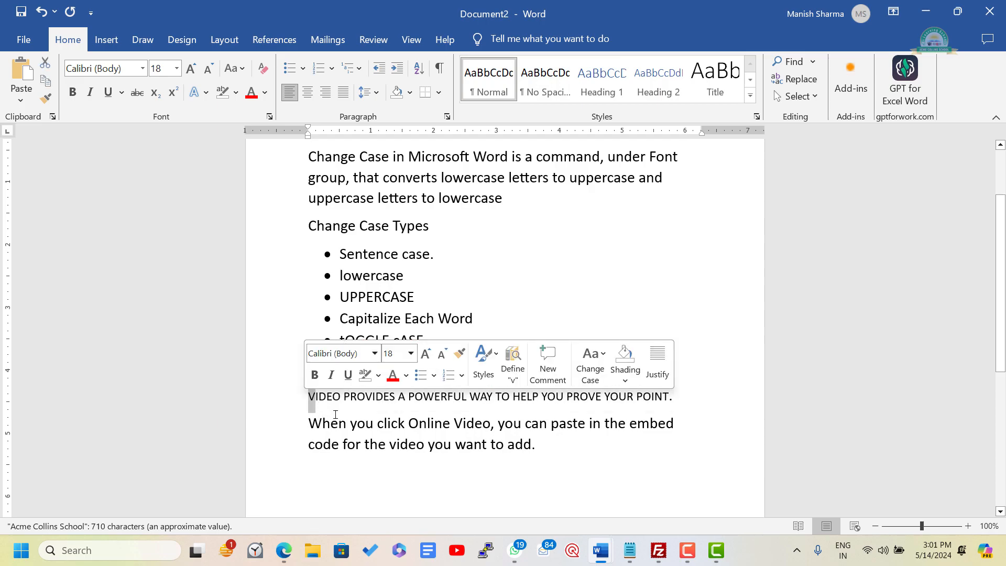
pyautogui.click(328, 409)
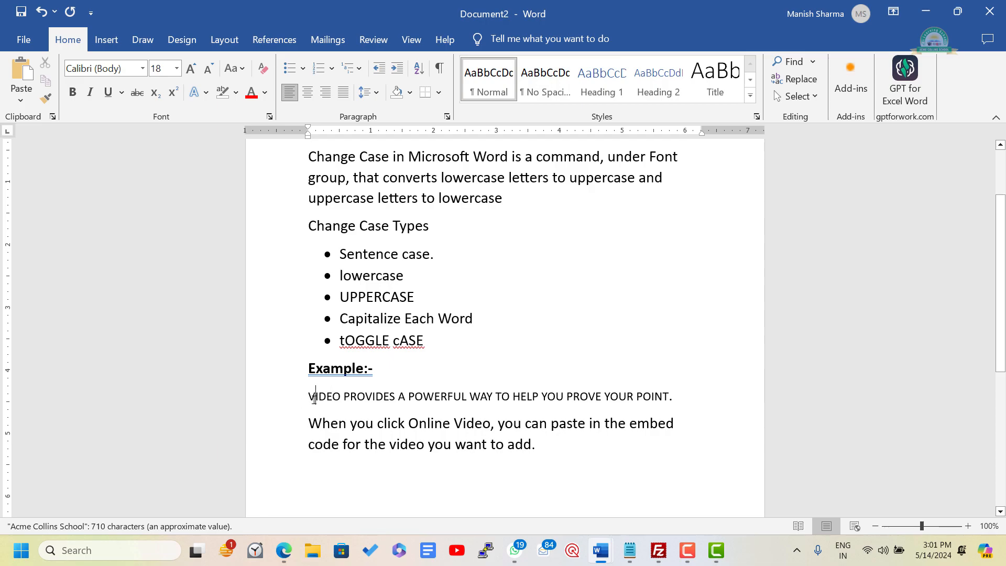
pyautogui.doubleClick(315, 396)
pyautogui.tripleClick(370, 397)
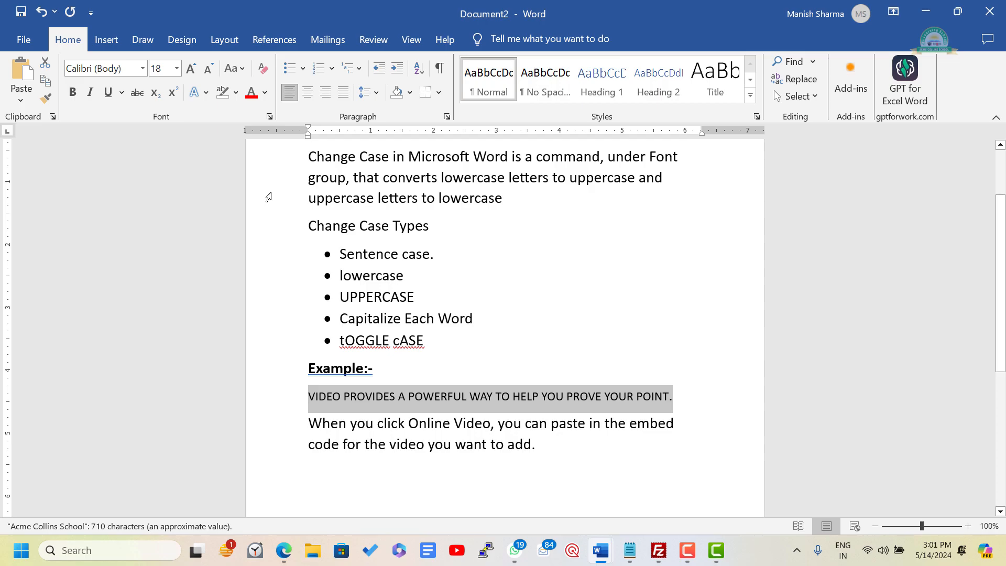
pyautogui.click(236, 69)
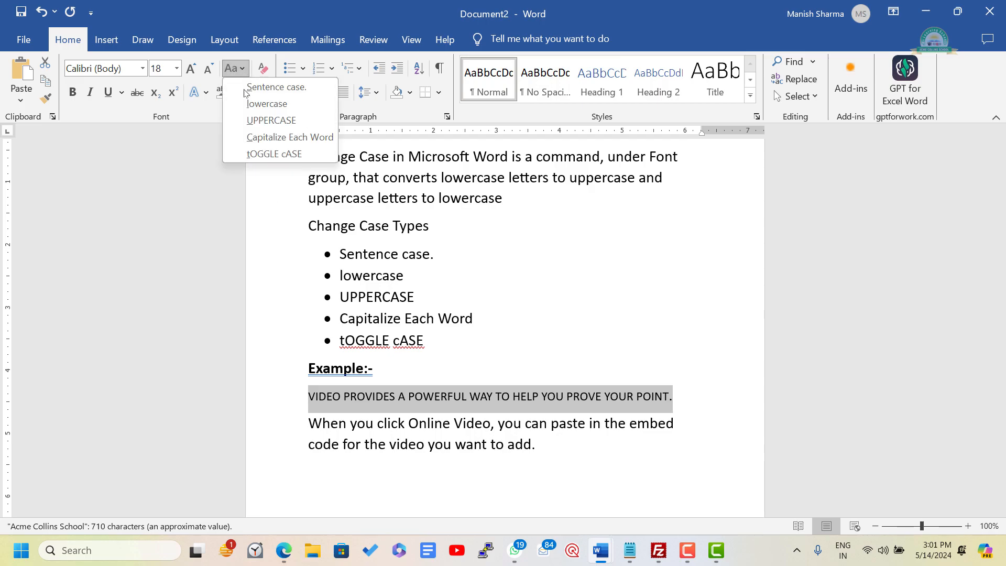
pyautogui.click(257, 88)
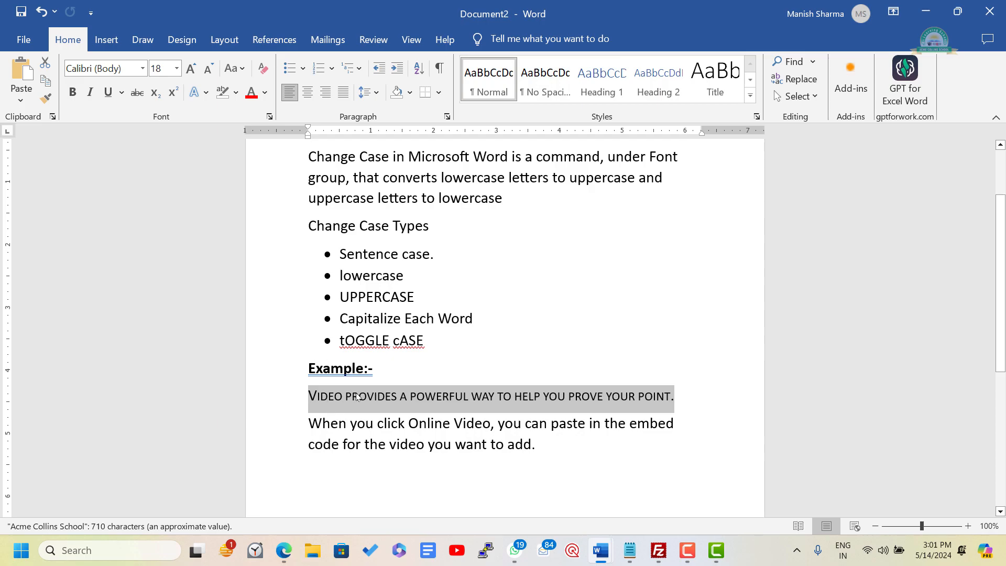
# Select the full text of the first example sentence again and convert it to UPPERCASE
pyautogui.click(357, 394)
pyautogui.doubleClick(327, 397)
pyautogui.click(328, 399)
pyautogui.tripleClick(327, 397)
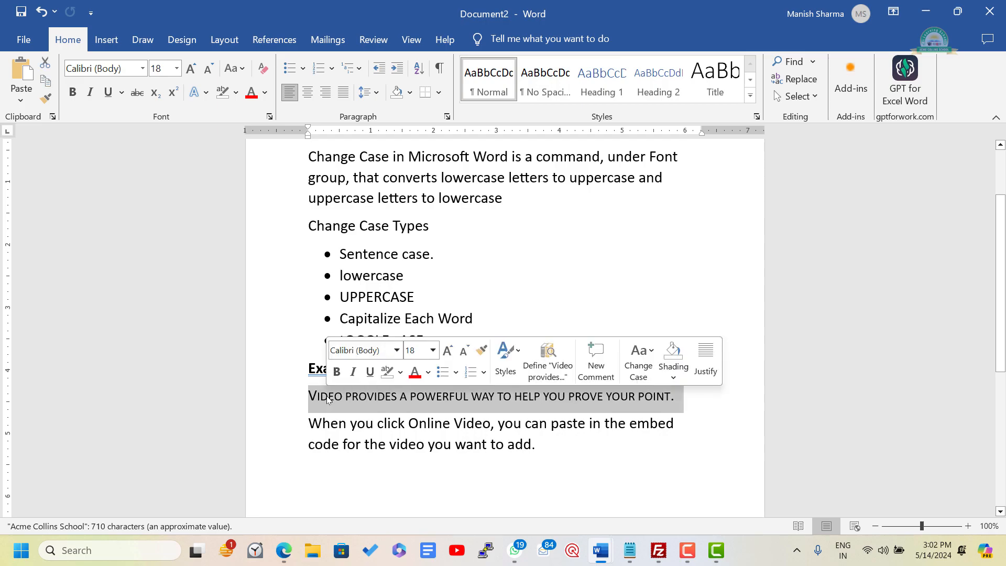
pyautogui.hotkey('shift', 'Left')
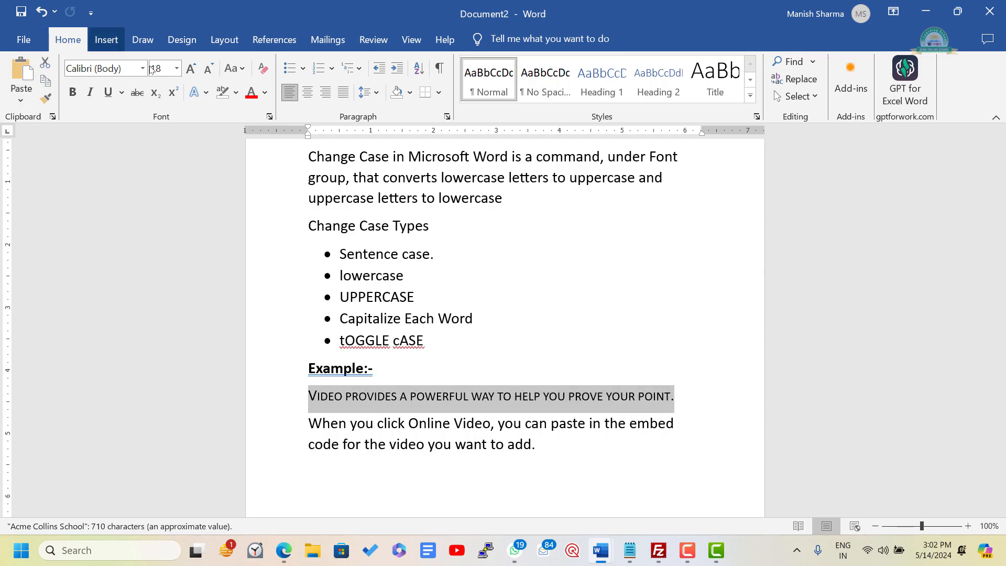
pyautogui.click(242, 74)
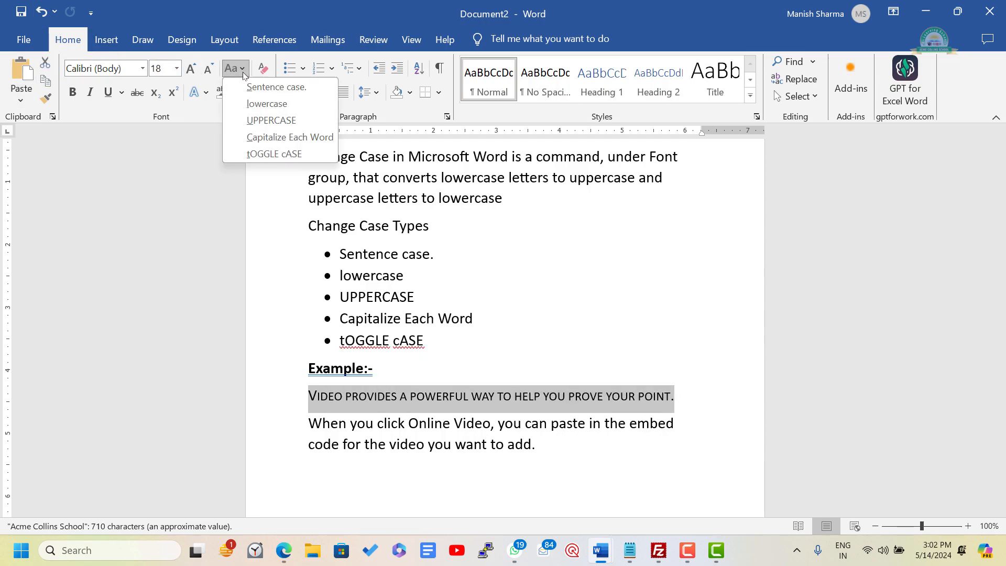
pyautogui.click(281, 122)
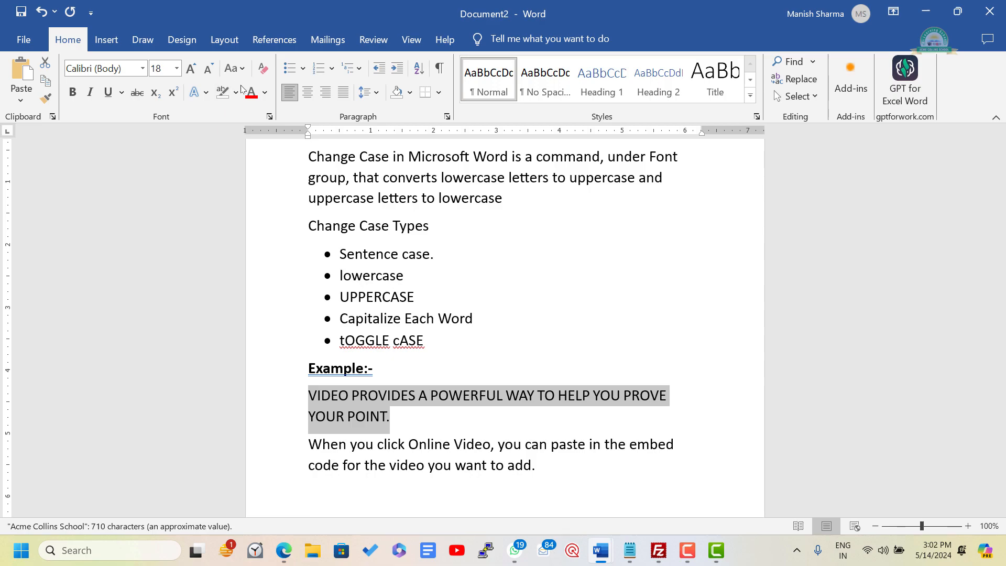
# Apply Capitalize Each Word to the selected first example sentence, followed by tOGGLE cASE
pyautogui.click(245, 71)
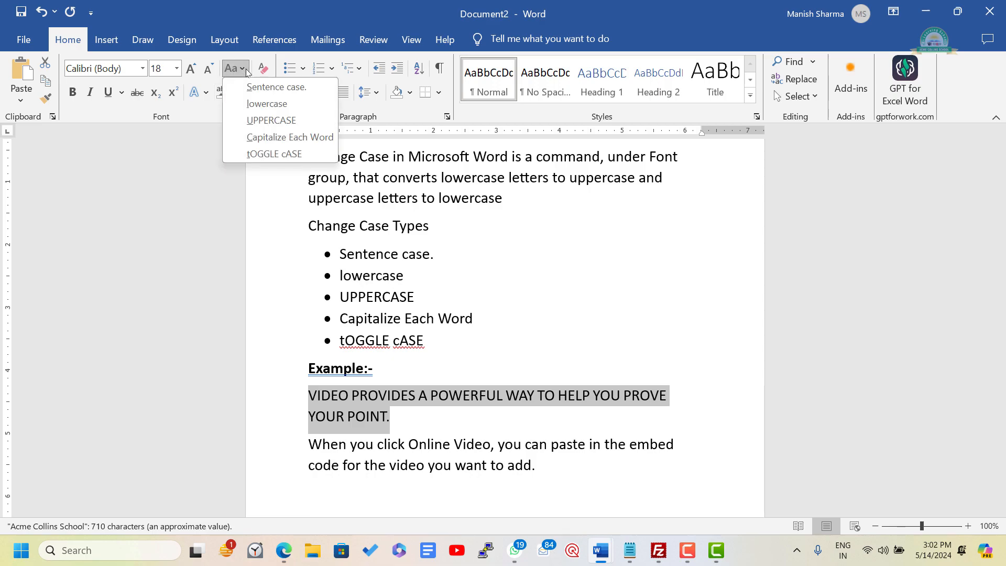
pyautogui.click(283, 138)
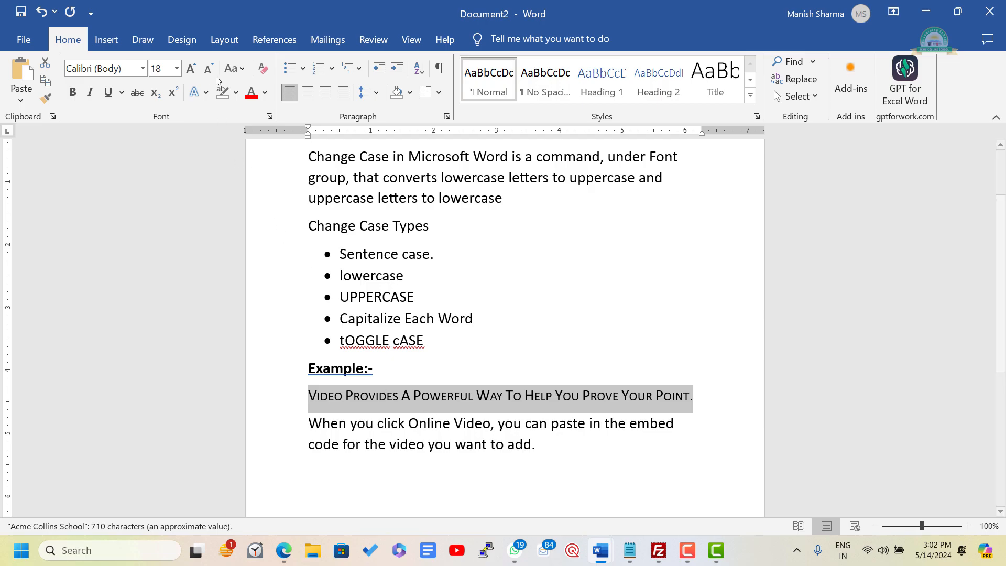
pyautogui.click(241, 72)
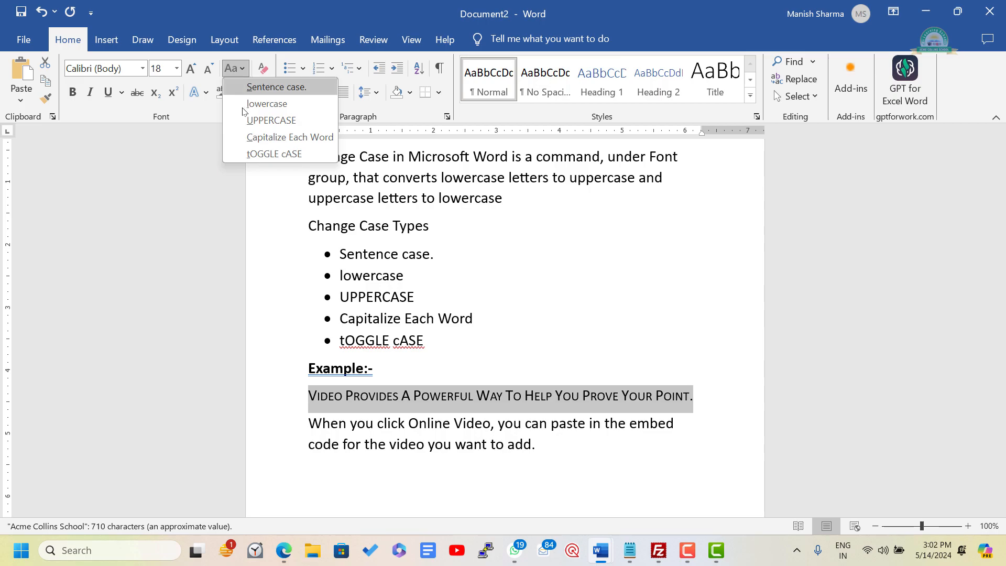
pyautogui.click(269, 154)
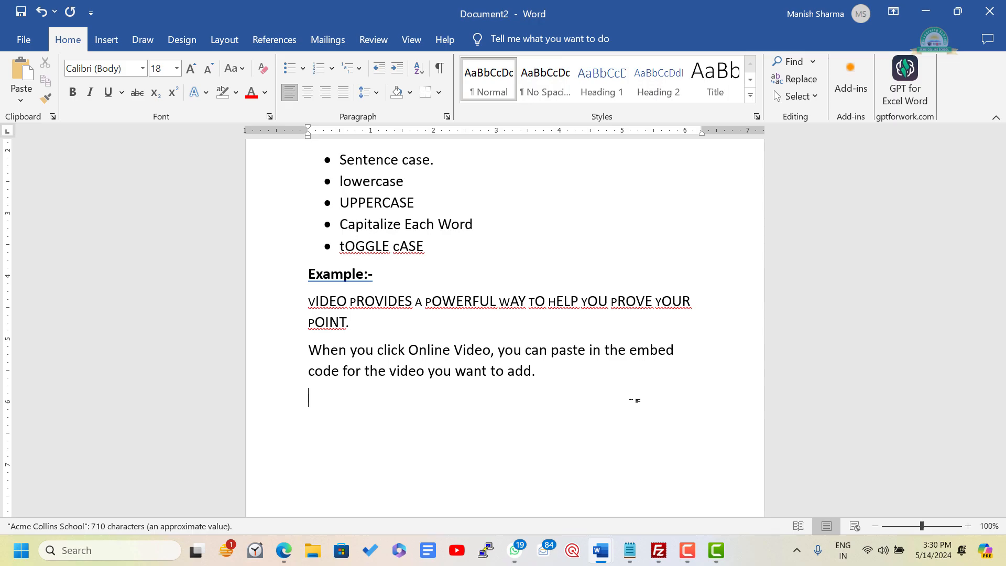
# Add the text "Shift+F3" on the empty line below the second example paragraph
pyautogui.write('Shift')
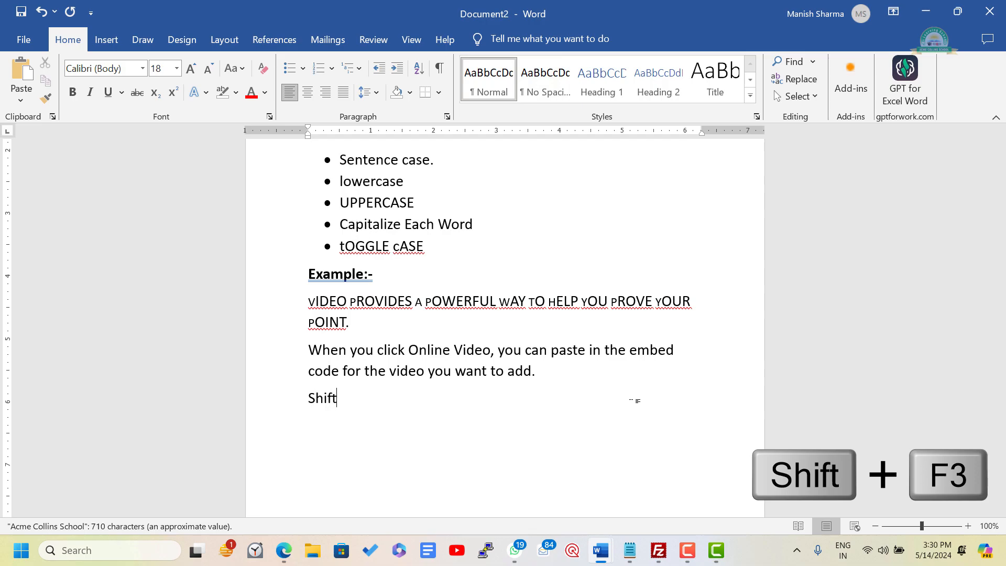
pyautogui.write('+F3')
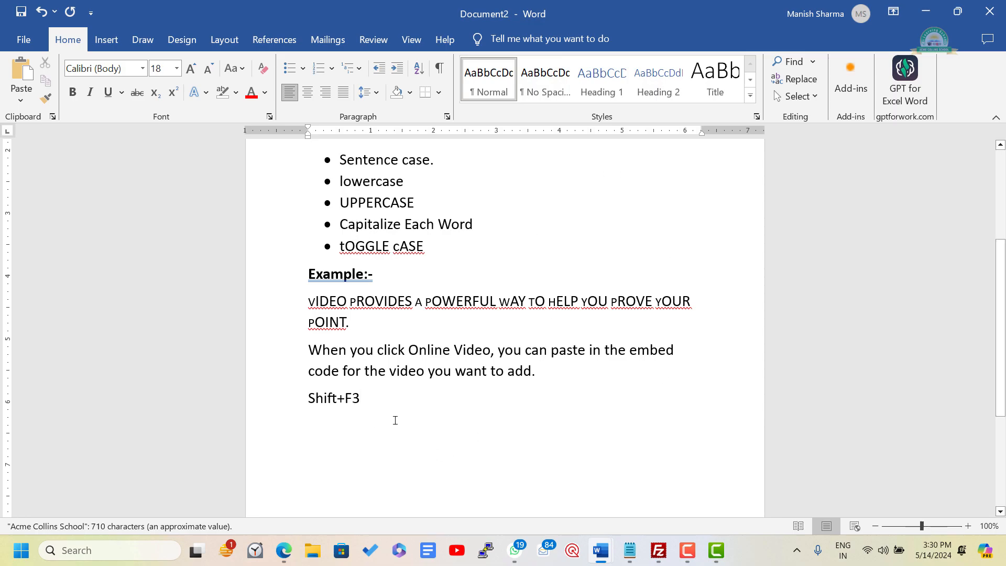
pyautogui.press('Return')
pyautogui.press('BackSpace')
# Select the second example paragraph, beginning "When you click Online Video", and switch its text to uppercase
pyautogui.moveTo(309, 349); pyautogui.dragTo(536, 371)
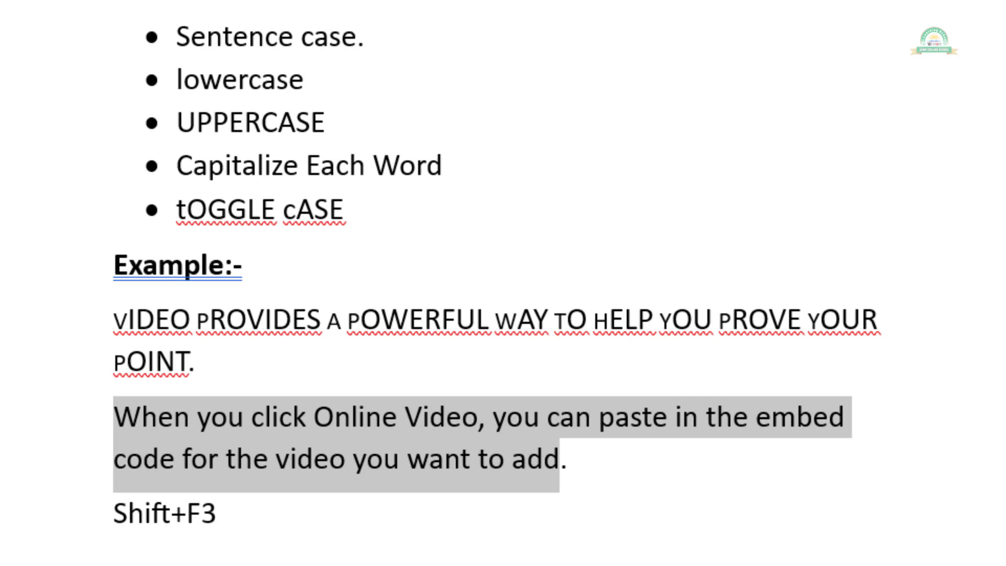
pyautogui.hotkey('shift', 'F3')
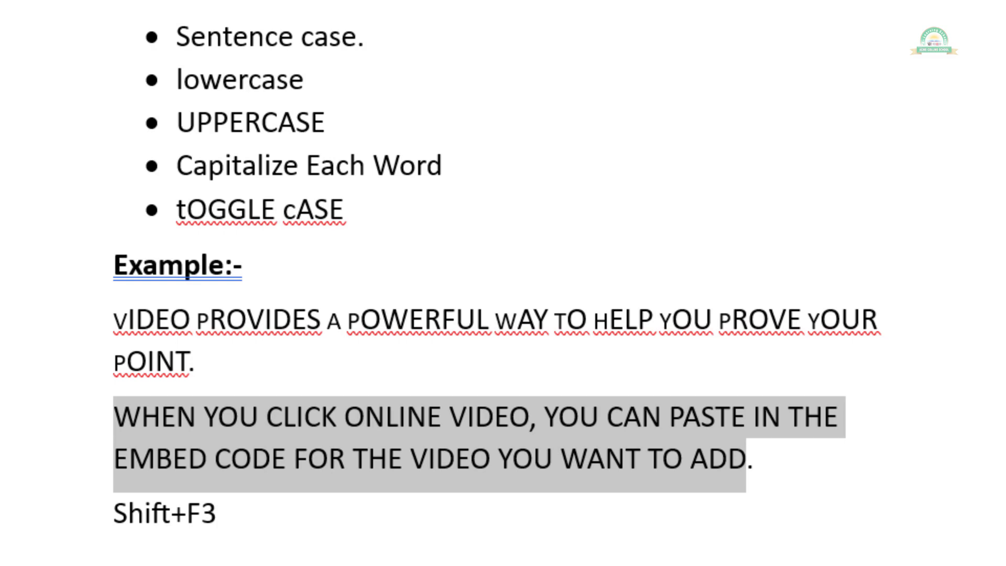